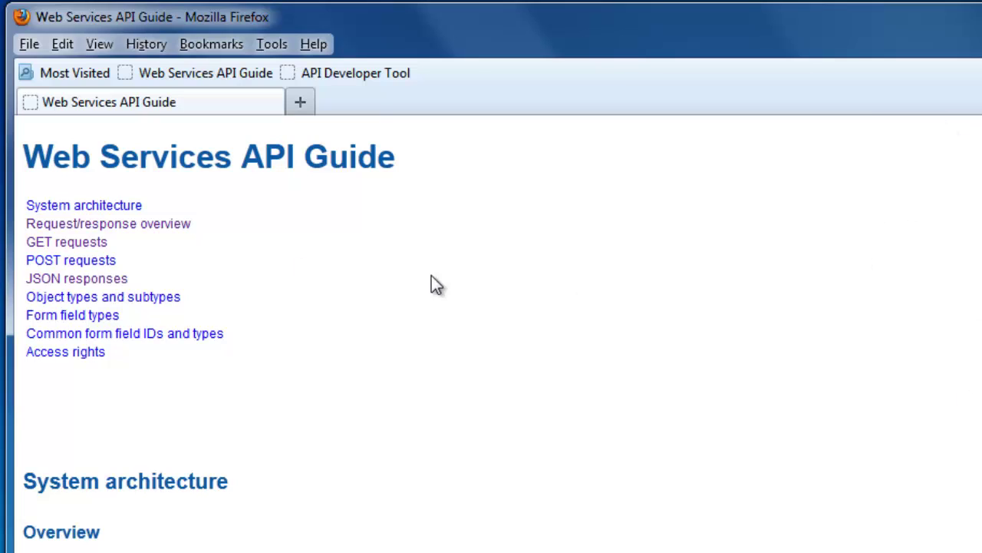
- Jump to the guide's request/response overview and scroll down to the Opening objects examples
click(142, 234)
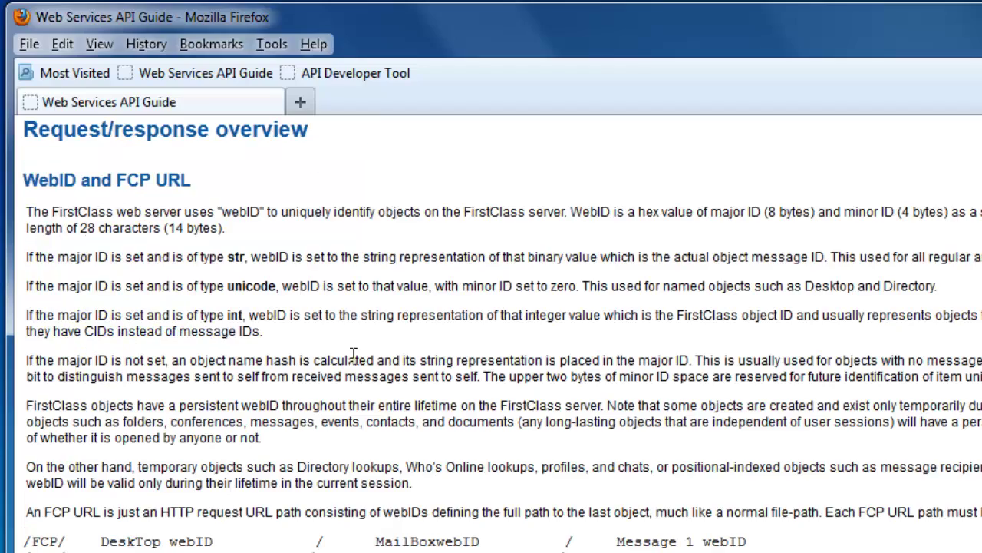
scroll(494, 437, up, 2)
scroll(496, 437, up, 4)
scroll(497, 441, down, 7)
scroll(498, 449, down, 10)
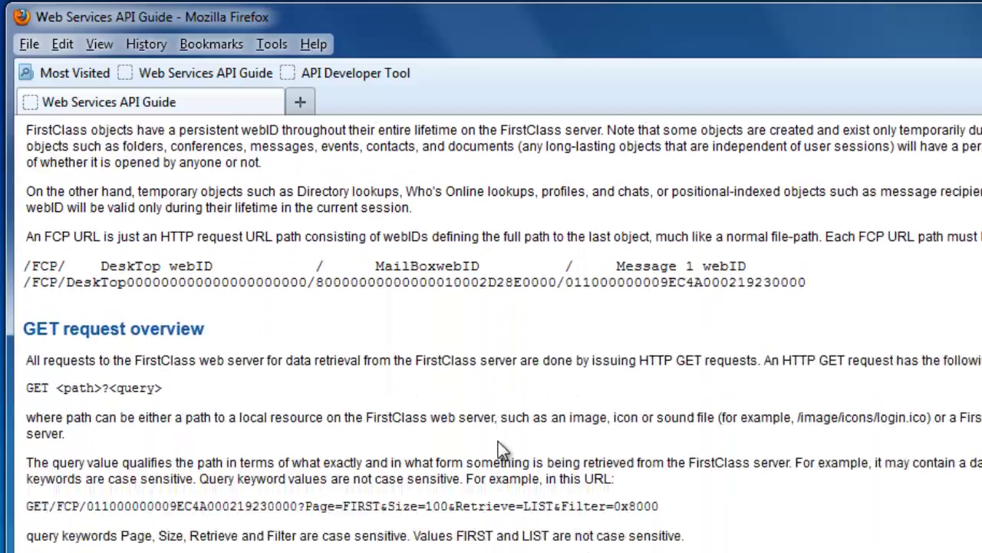
scroll(498, 442, down, 5)
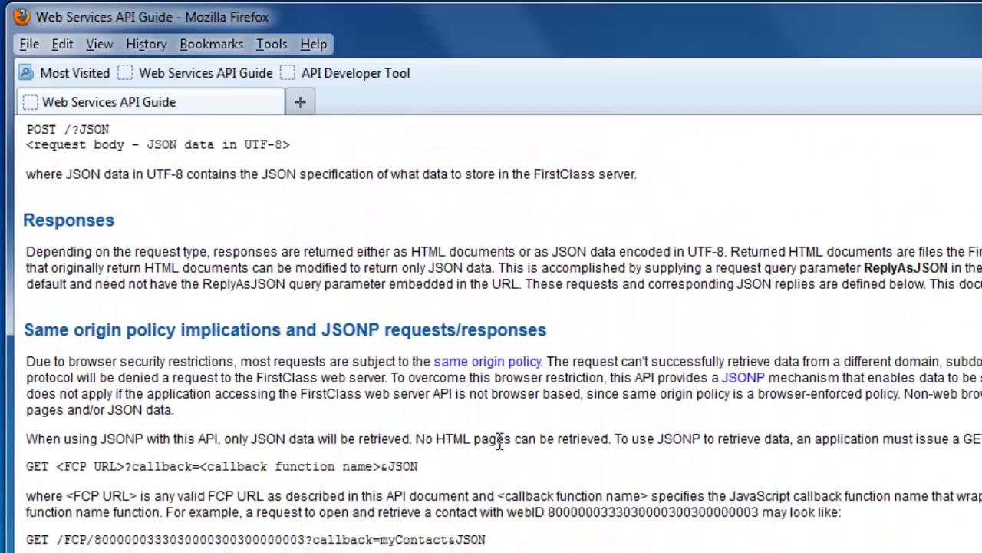
scroll(499, 441, down, 10)
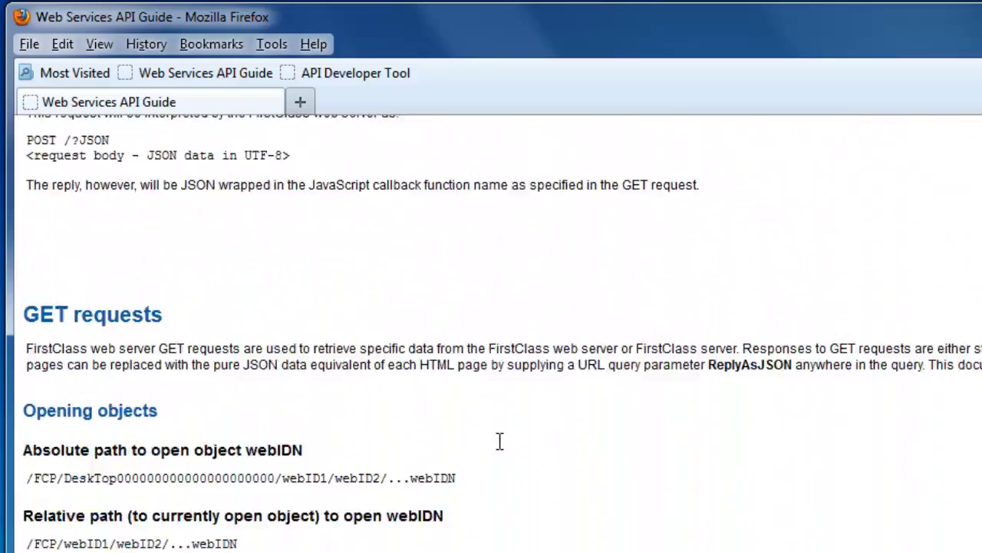
scroll(499, 441, down, 1)
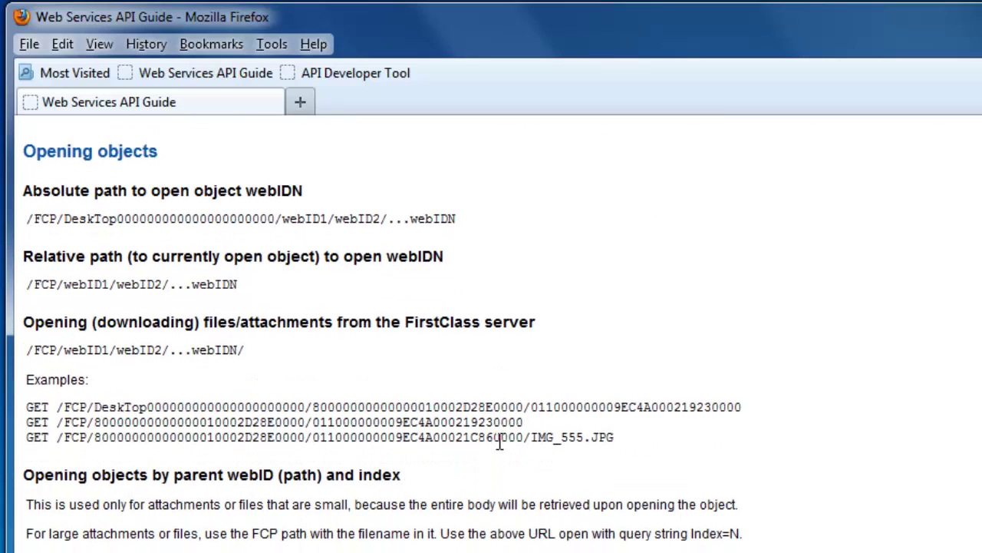
- Open the API Developer Tool login form for fcws.firstclassdemo.com and focus the UserID field
click(333, 70)
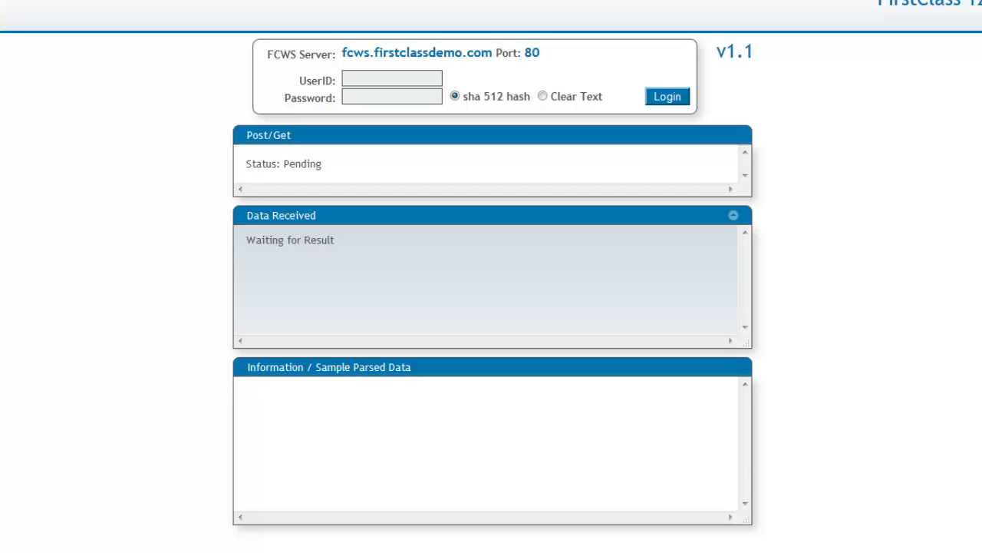
click(370, 77)
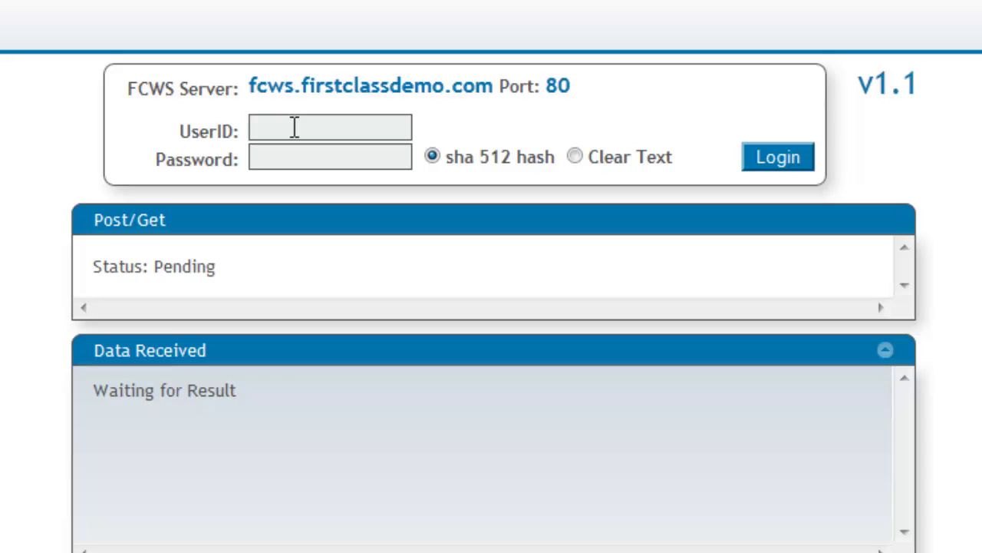
- Log in with the demo user ID and password, sending the password as a sha 512 hash
click(294, 127)
text(jschmo)
key(Tab)
text(*********)
click(586, 161)
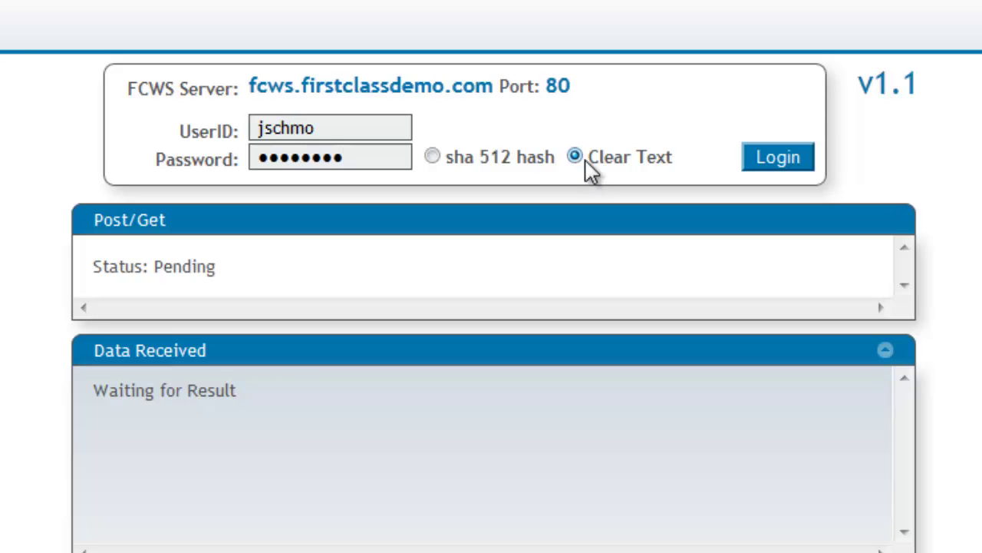
click(433, 157)
click(772, 160)
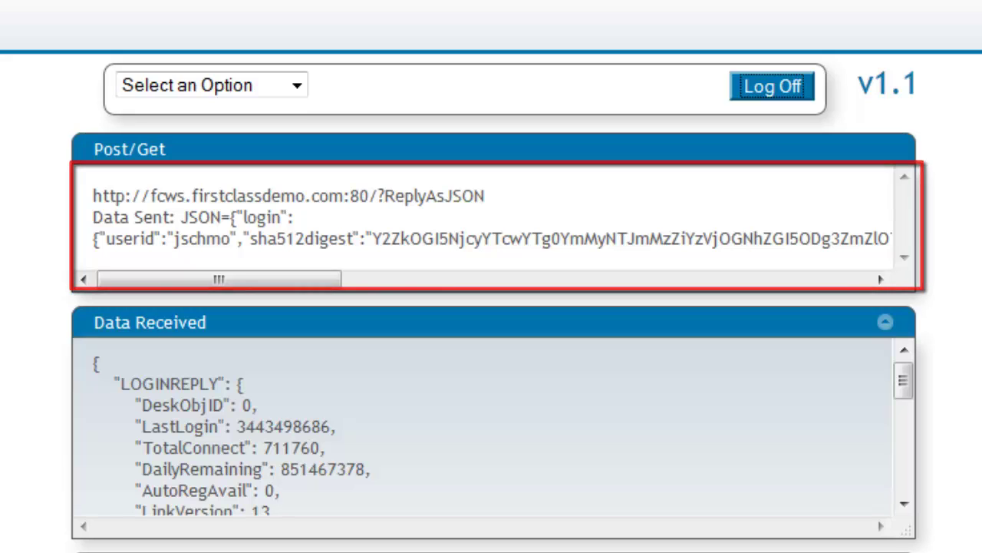
- Enlarge Data Received, then collapse it to show FirstClass Demo's parsed login and time details
mouse_move(908, 531)
mouse_down()
mouse_move(915, 552)
mouse_move(917, 438)
mouse_move(923, 543)
mouse_up()
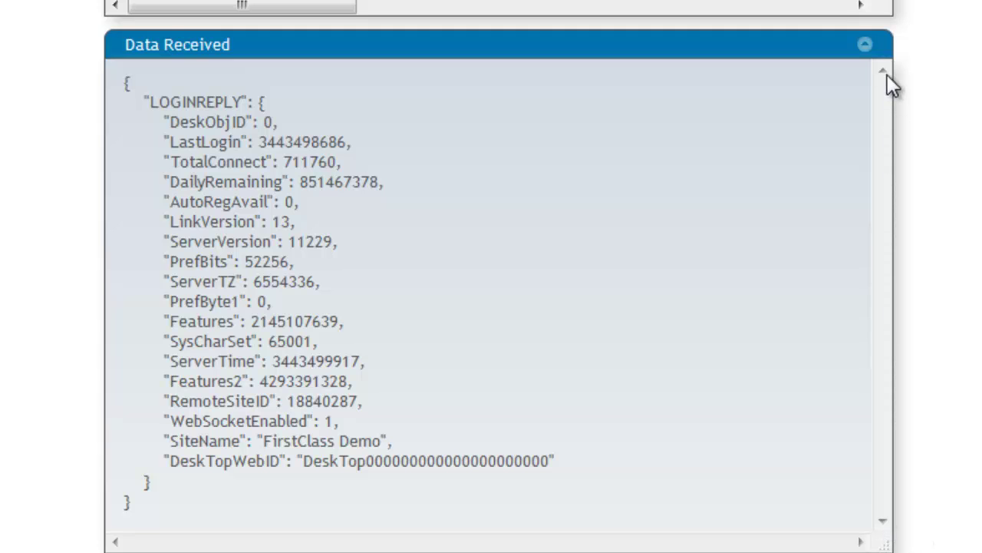
click(865, 45)
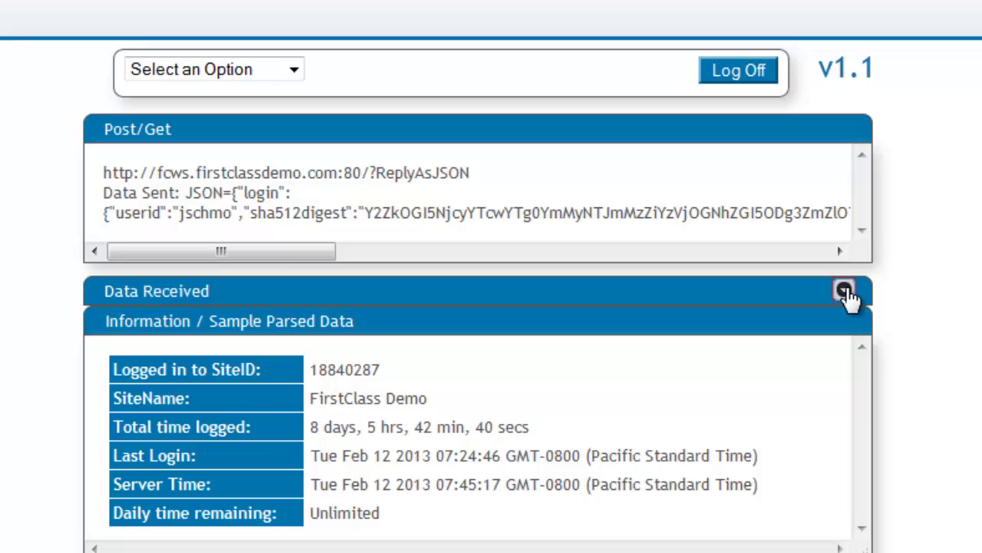
- Request the Desktop Containers data, view its raw JSON, then switch to the parsed desktop items
click(845, 291)
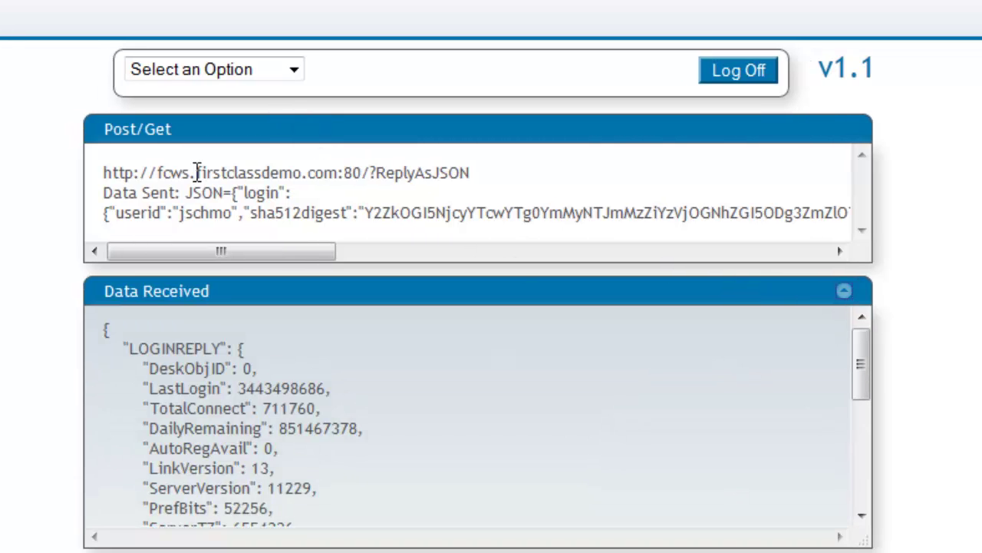
click(294, 71)
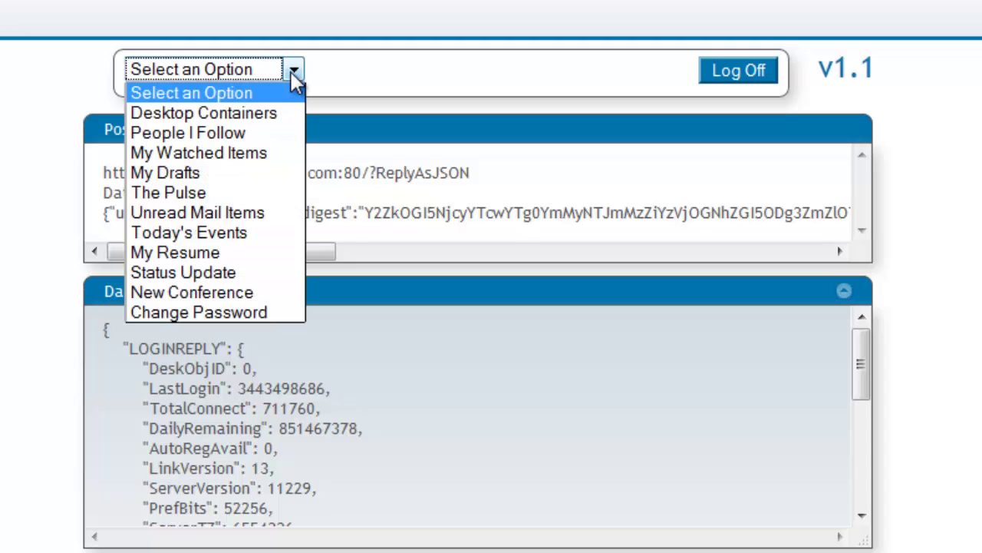
click(268, 112)
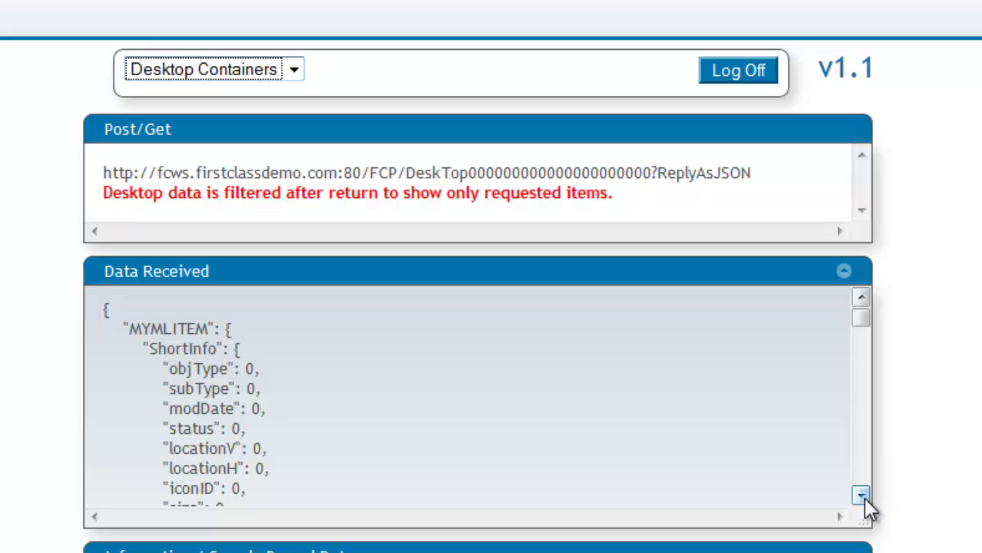
drag(868, 521, 894, 552)
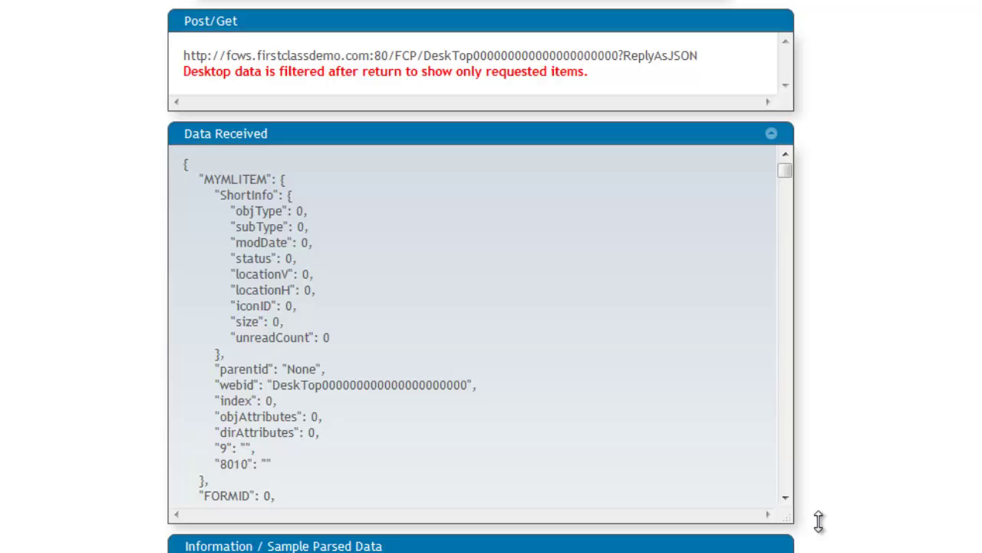
drag(784, 170, 792, 278)
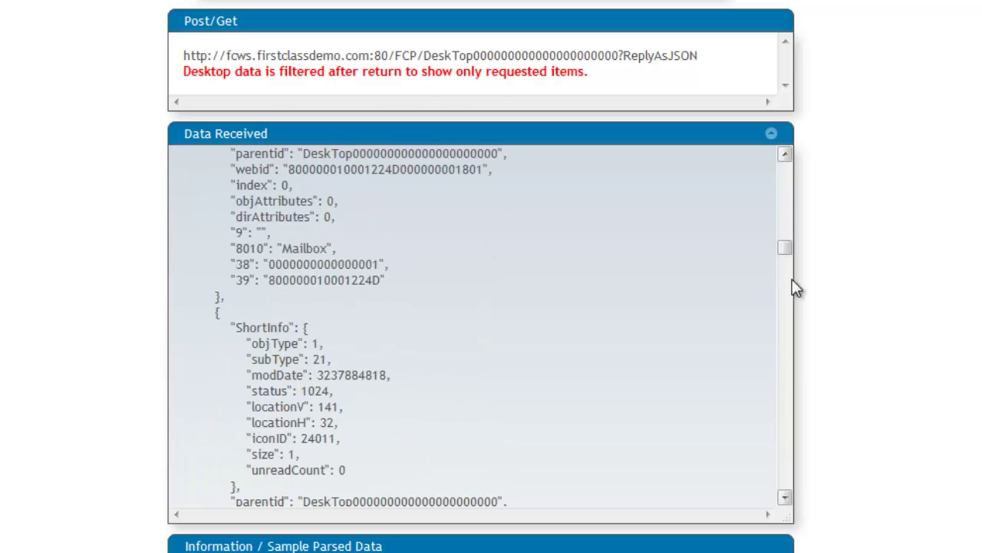
click(771, 133)
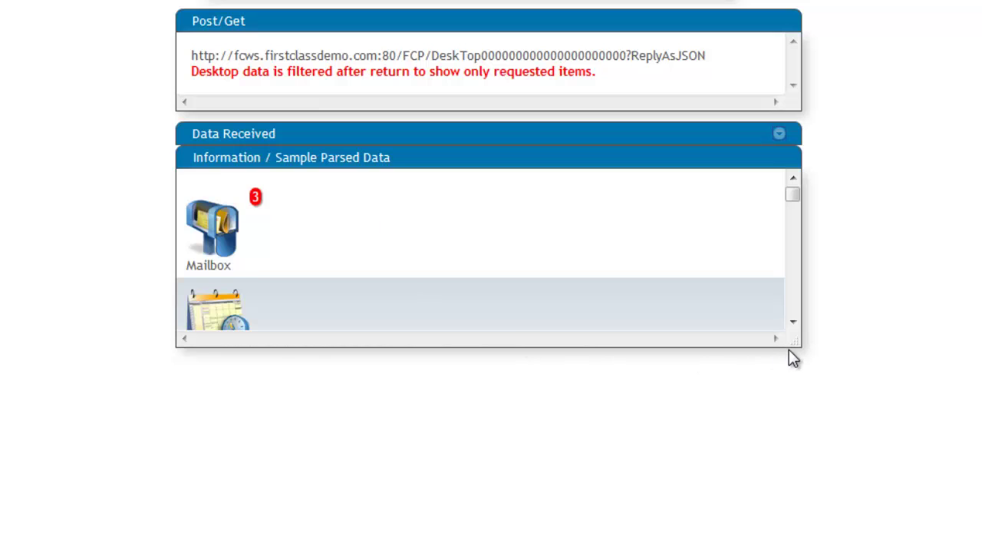
- Browse the parsed desktop items, then load the People I Follow request
drag(796, 343, 795, 549)
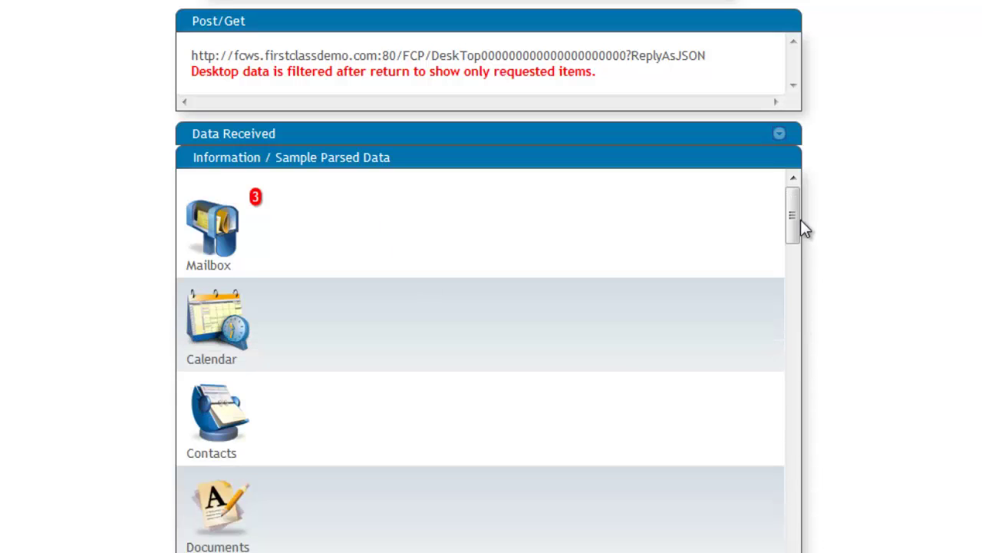
scroll(794, 291, down, 3)
drag(793, 290, 794, 413)
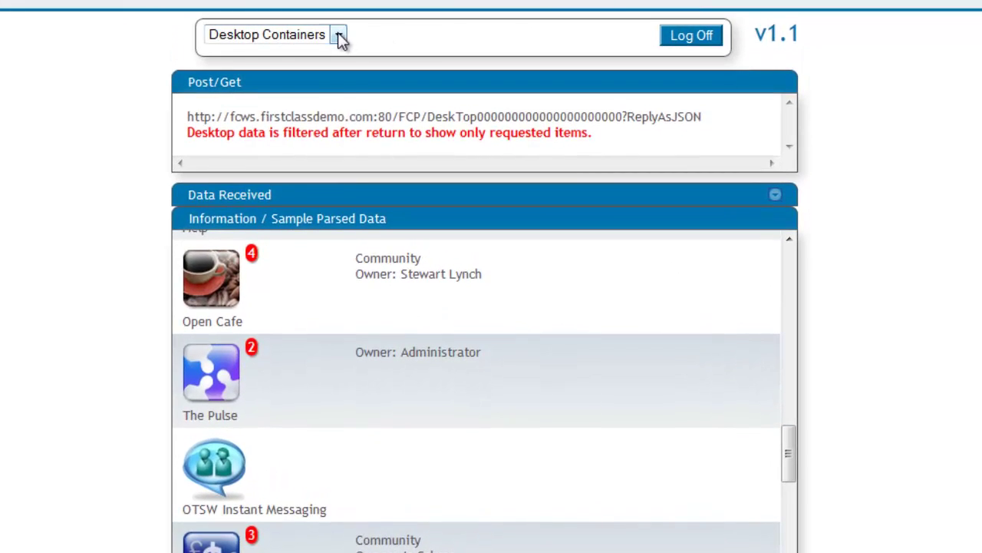
click(338, 35)
click(291, 86)
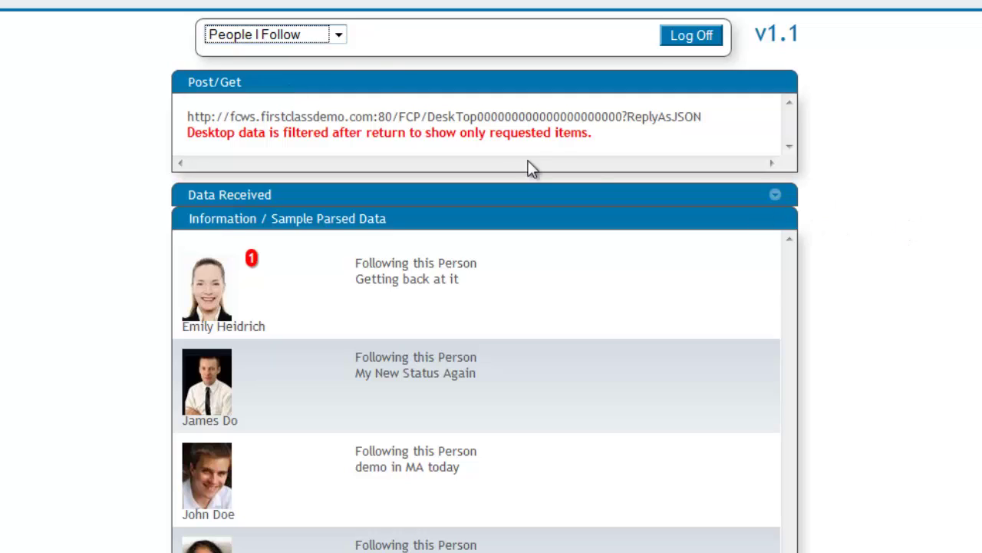
- Load The Pulse, Unread Mail Items, then Today's Events showing the 10:00–11:30 AM Hillsborough Demo
click(338, 37)
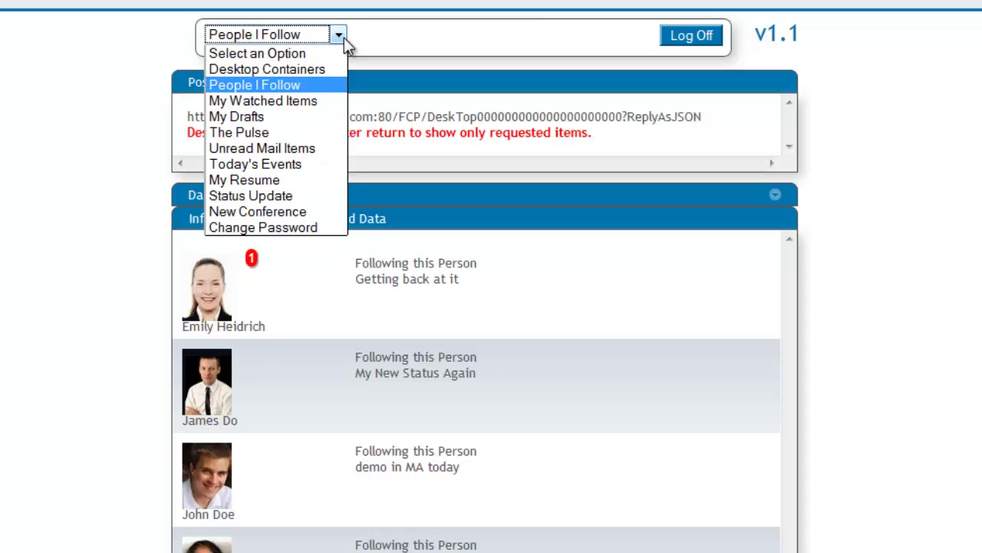
click(332, 138)
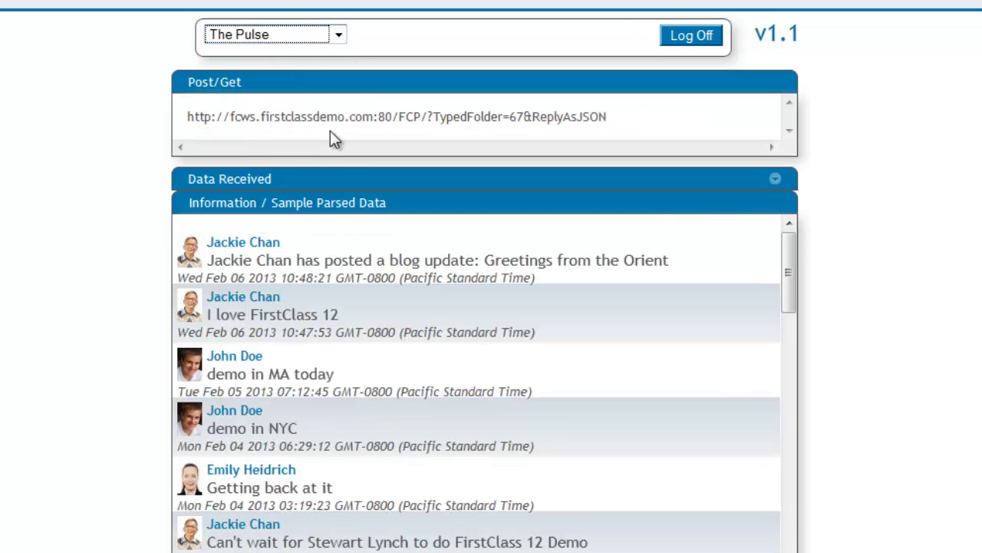
click(339, 34)
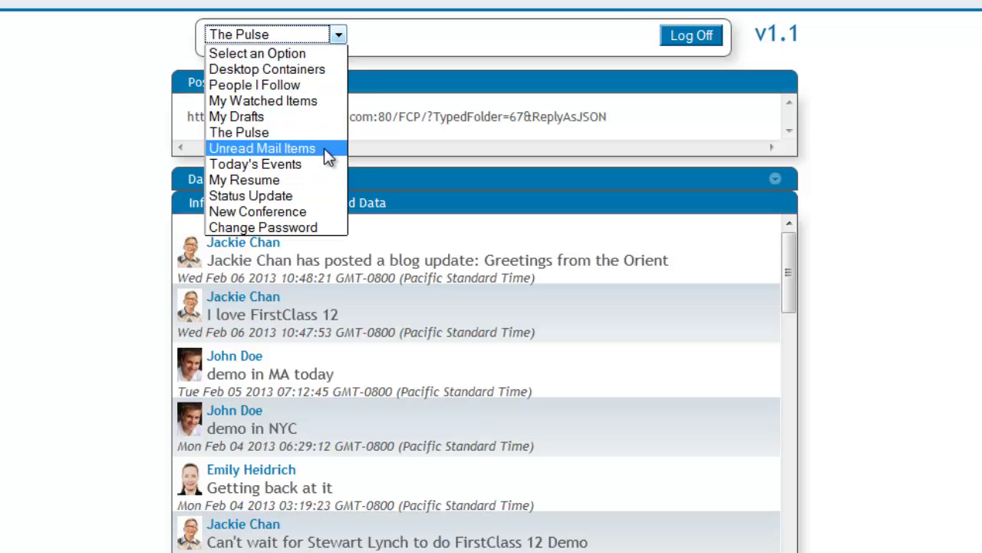
click(324, 148)
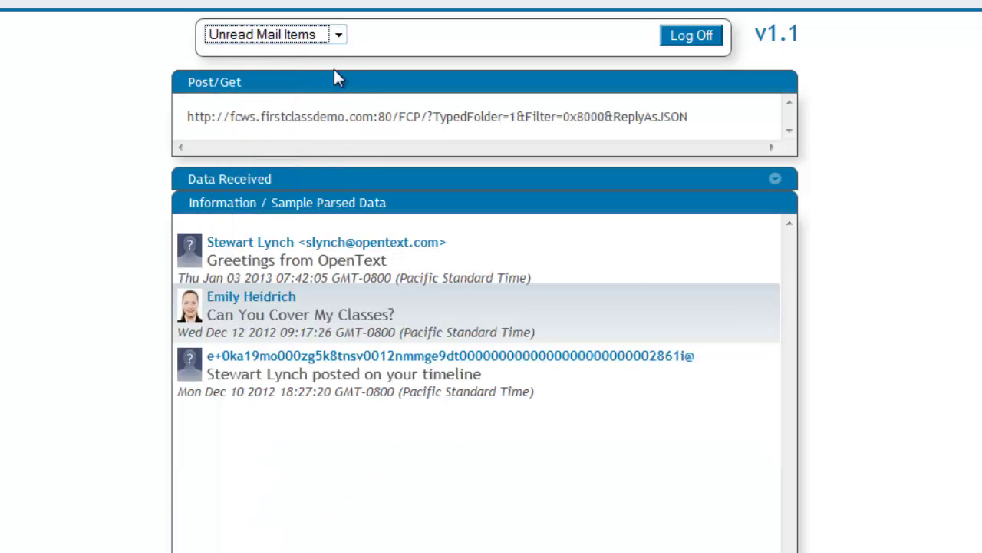
click(338, 34)
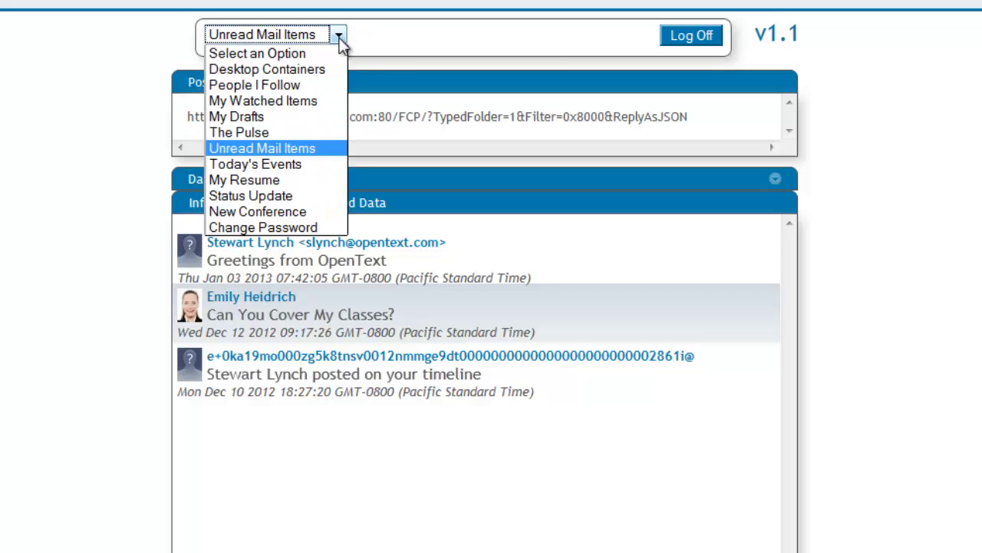
click(317, 165)
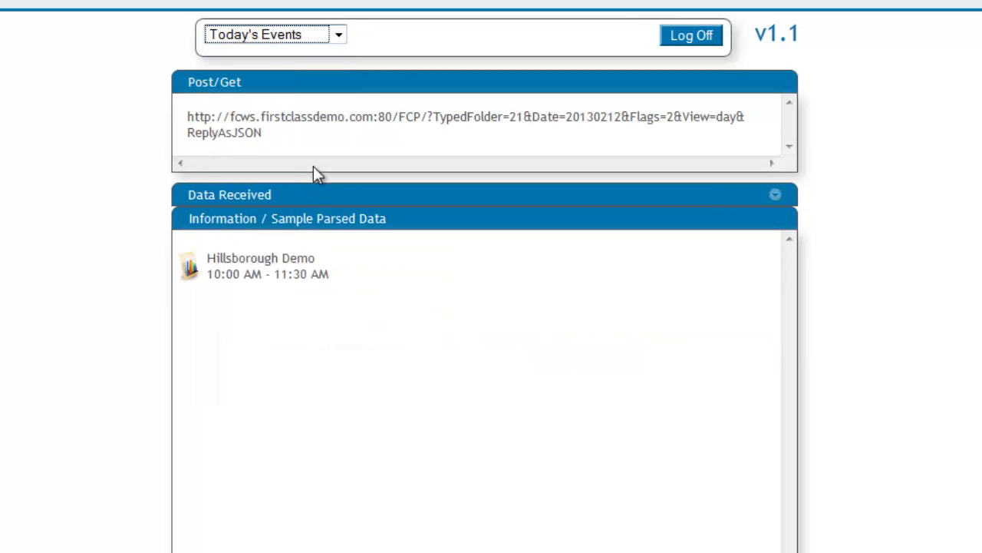
click(343, 37)
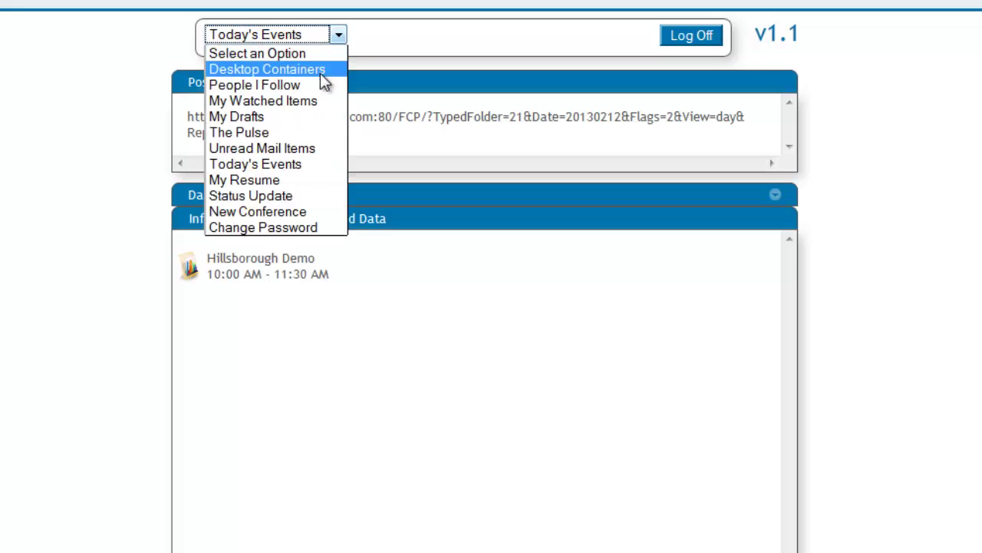
- Reload The Pulse and size its raw JSON panel so the parsed posts show below
click(315, 133)
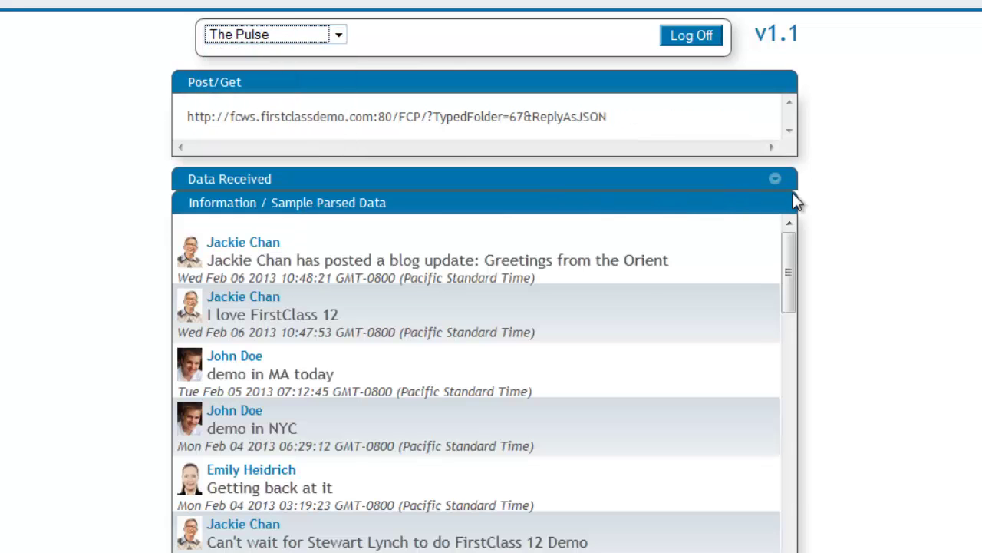
click(775, 179)
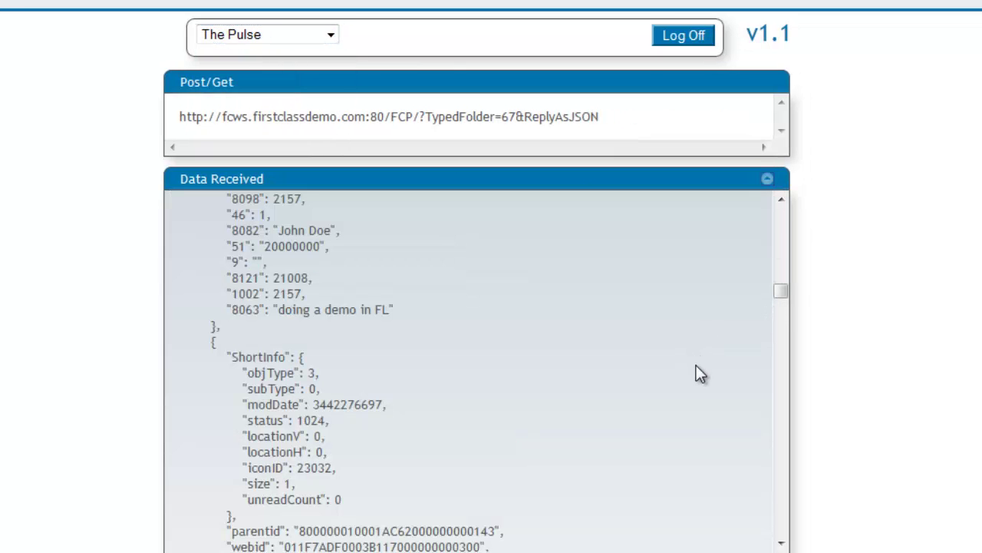
drag(780, 290, 775, 226)
drag(790, 547, 791, 360)
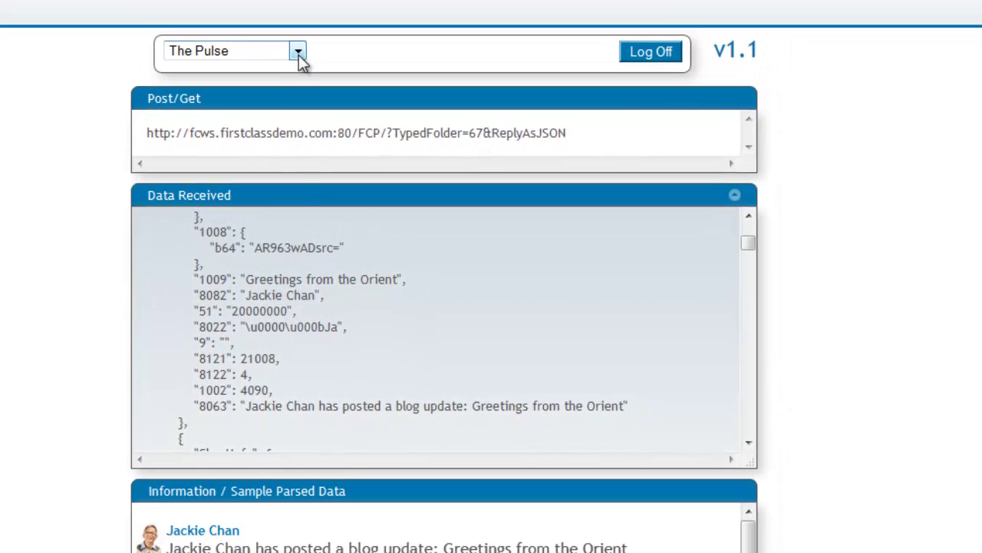
click(298, 52)
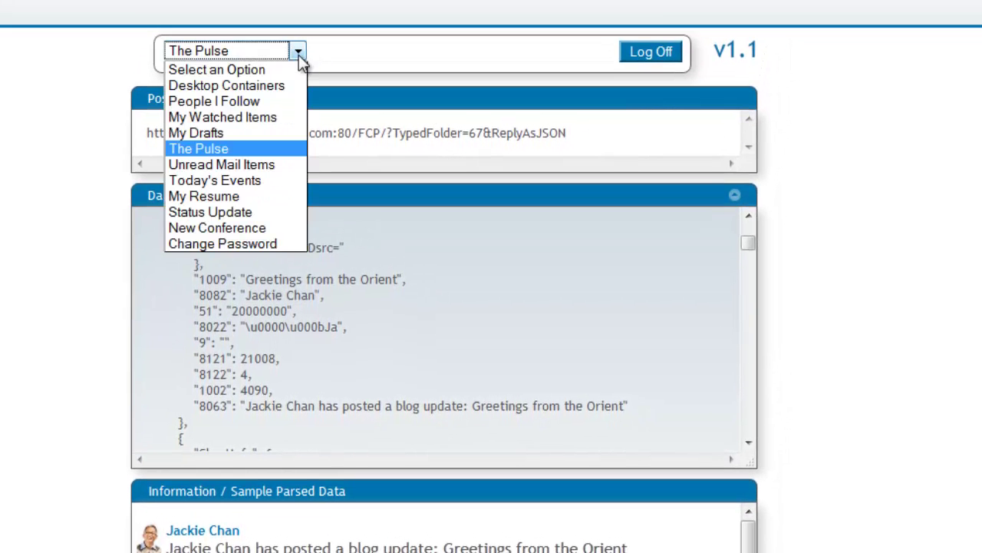
- Post the status update 'Testing the API' to the Pulse, then reload The Pulse feed
click(272, 213)
click(340, 73)
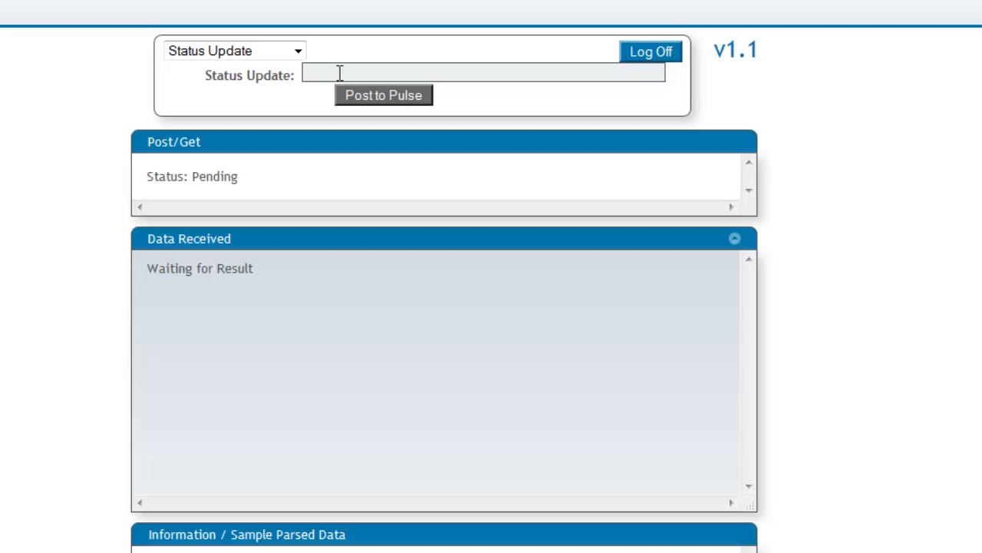
text(Testing the API)
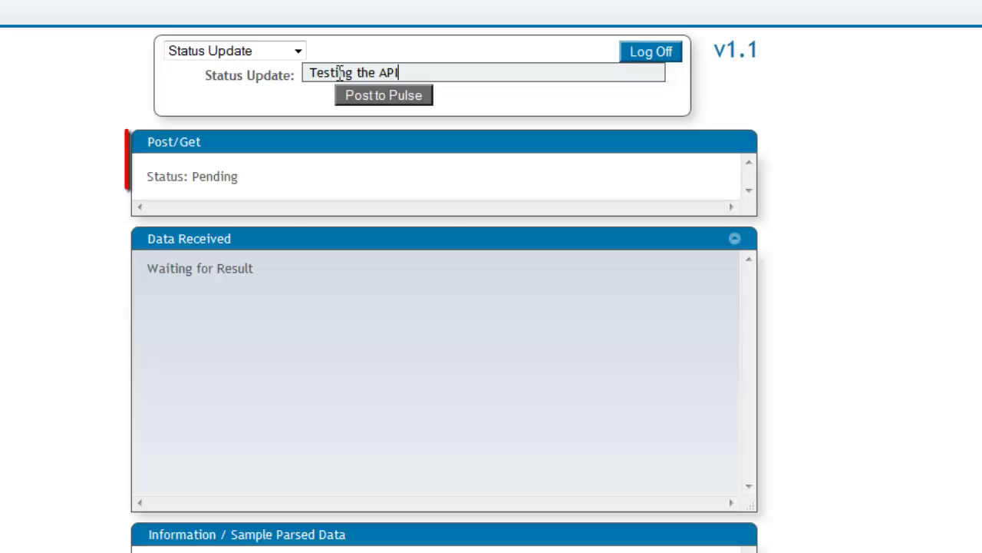
click(386, 96)
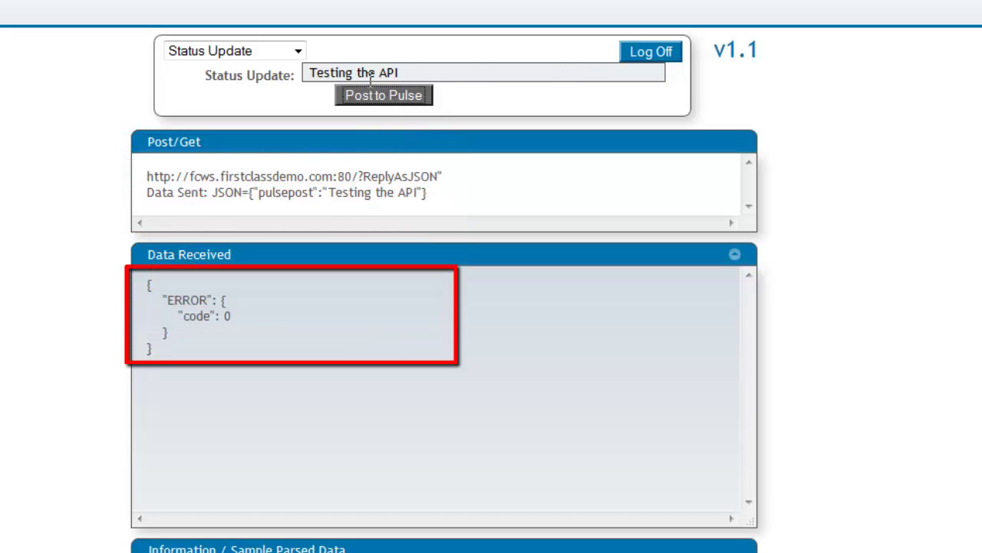
click(294, 52)
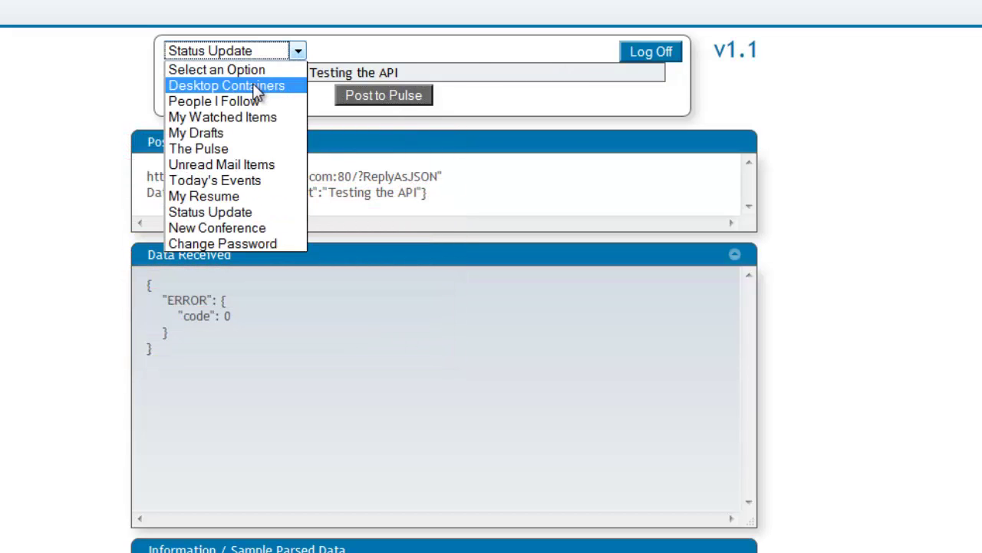
click(260, 150)
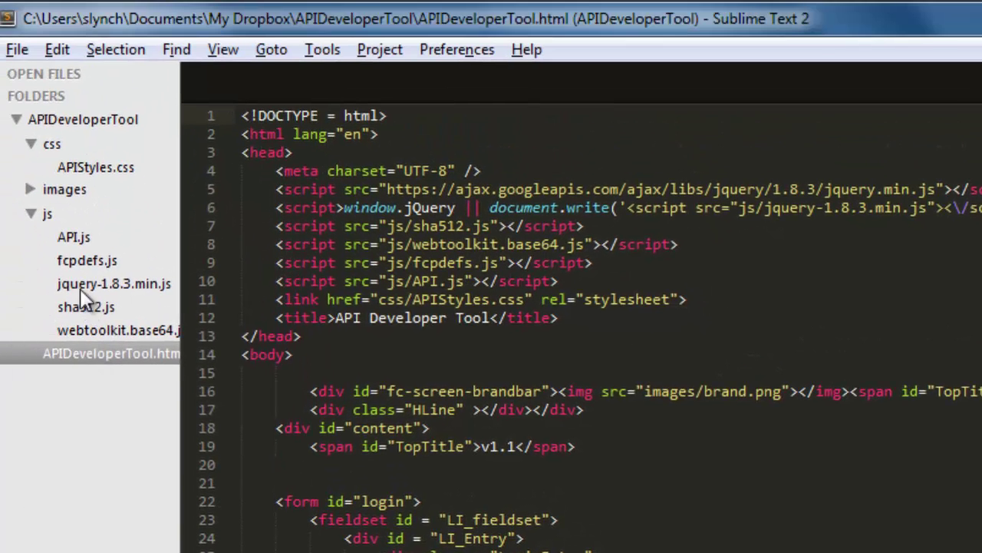
- Open API.js, glance at APIStyles.css, and scroll to the loginLogoff and ajax handlers
click(81, 240)
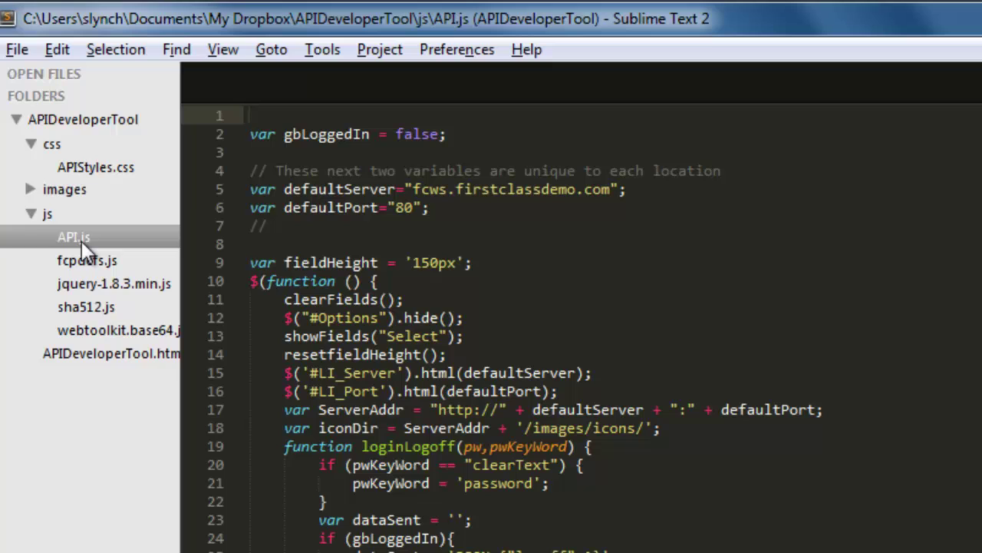
click(107, 166)
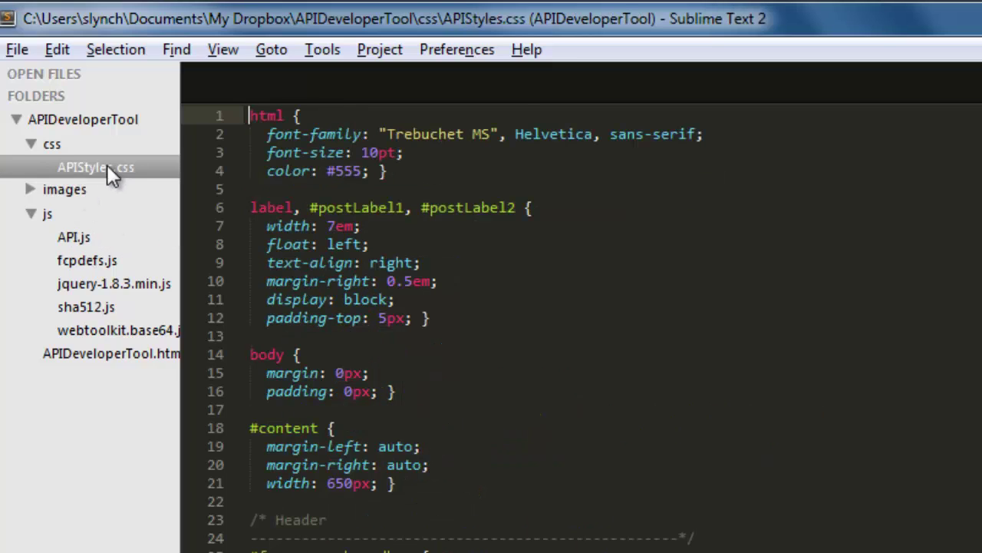
click(82, 237)
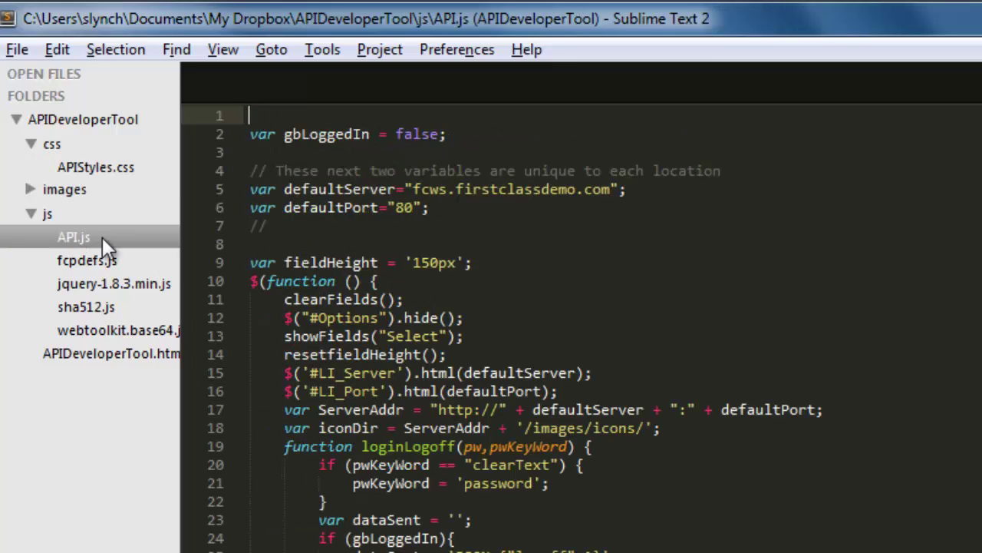
scroll(723, 488, down, 6)
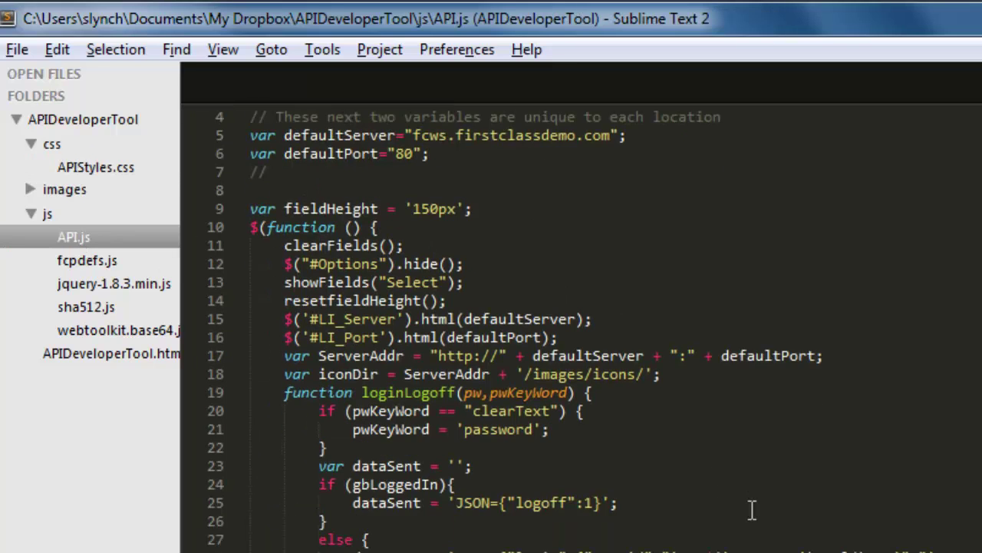
scroll(752, 511, down, 10)
scroll(753, 510, down, 6)
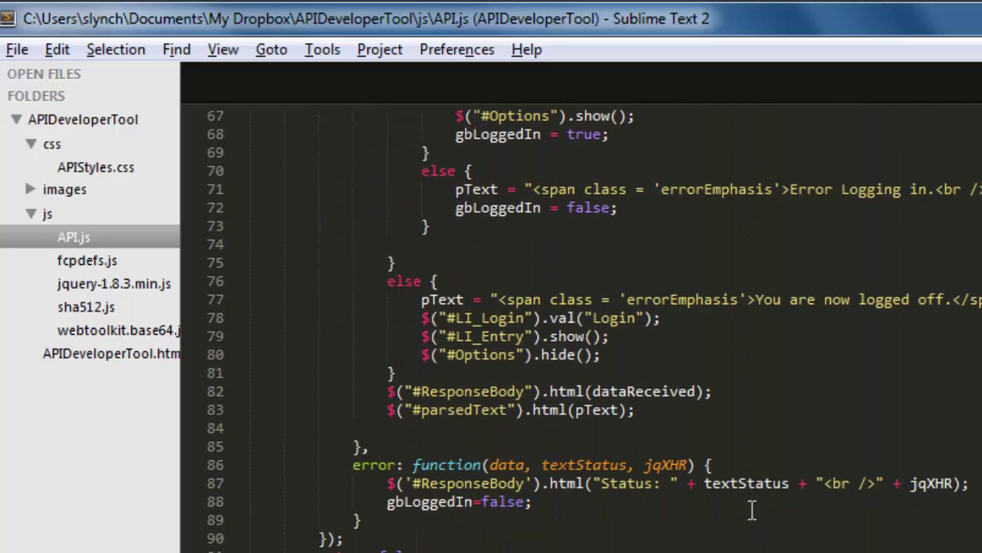